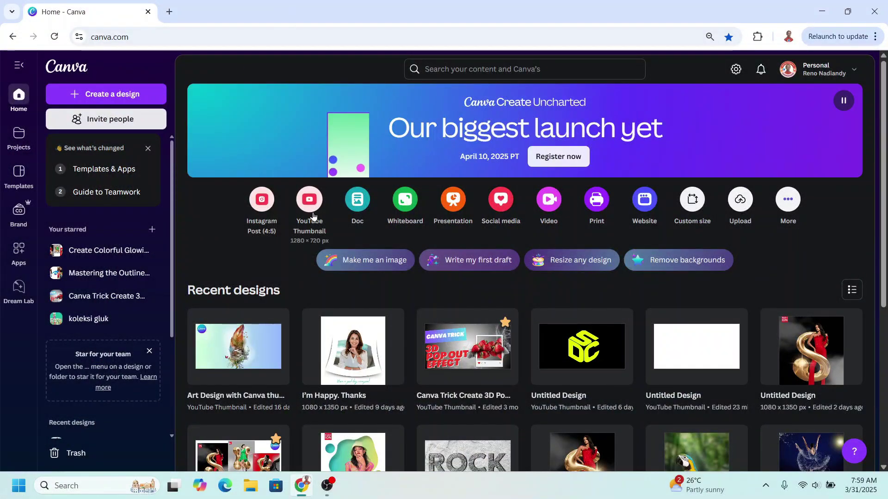
- Start a blank YouTube Thumbnail and add the first gold photo from an Elements 'gold' search
{"action": "left_click", "coordinate": [310, 204]}
{"action": "left_click", "coordinate": [18, 142]}
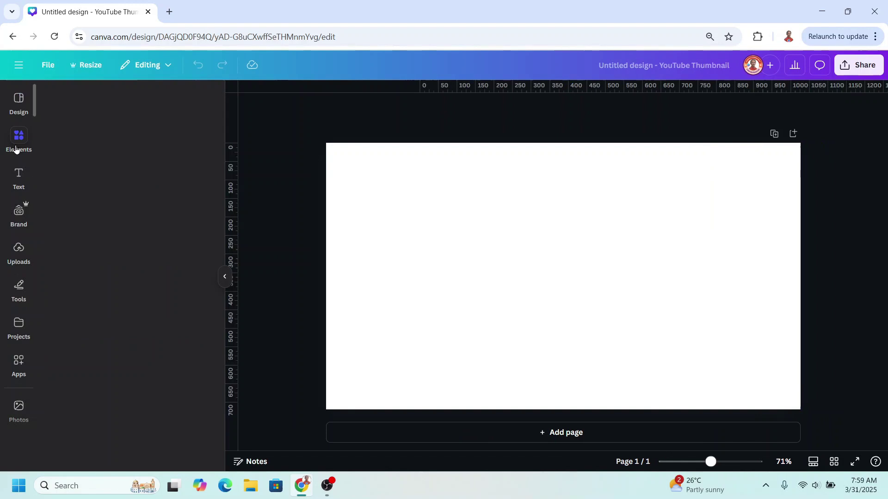
{"action": "left_click", "coordinate": [84, 99]}
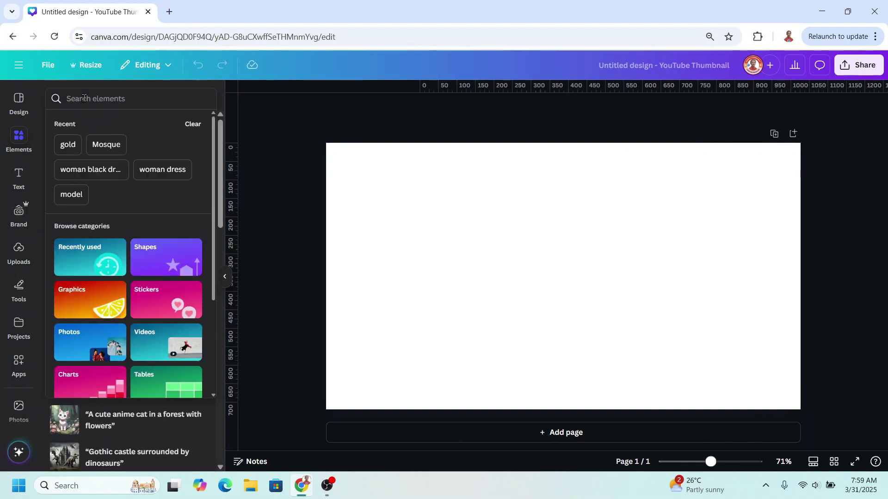
{"action": "type", "text": "GOLD"}
{"action": "key", "text": "Return"}
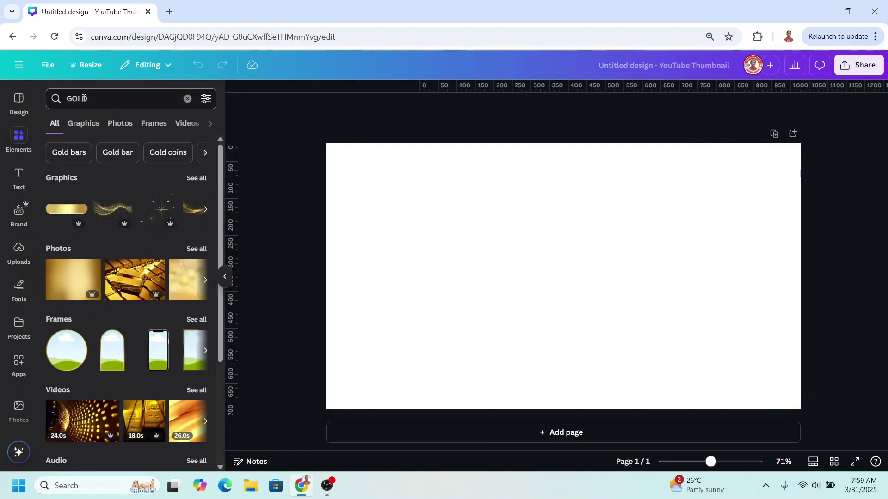
{"action": "left_click", "coordinate": [196, 249]}
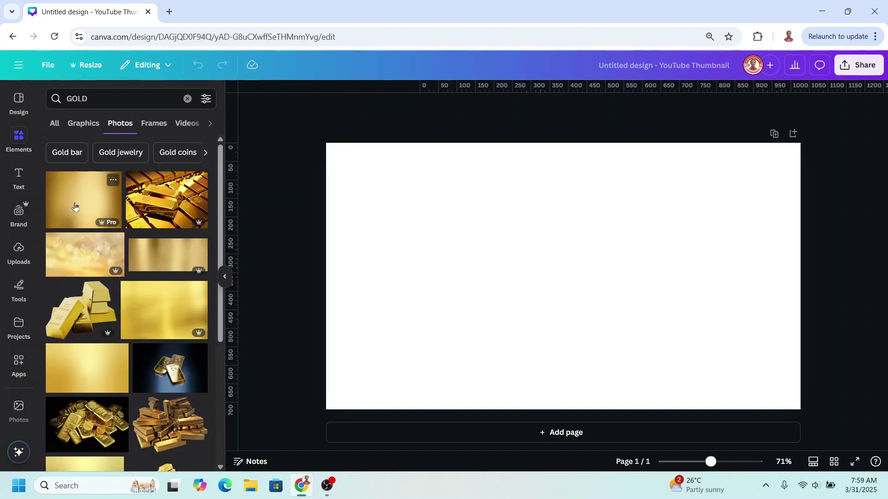
{"action": "left_click", "coordinate": [78, 205]}
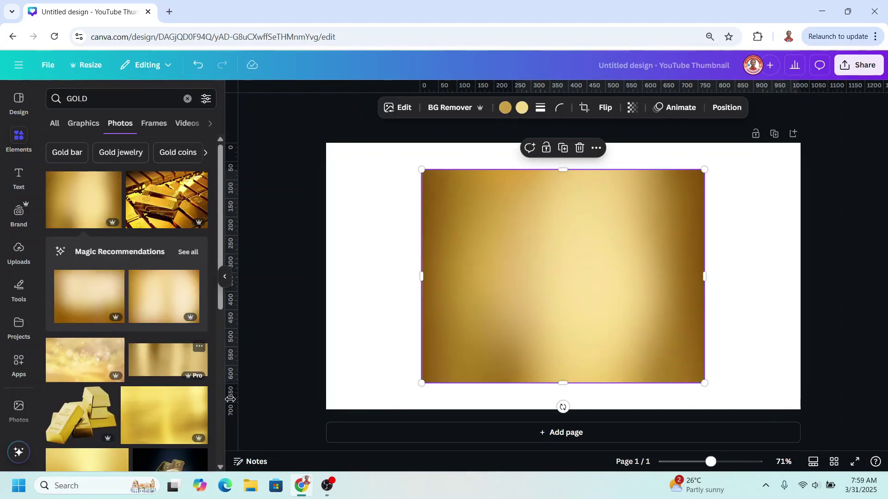
{"action": "scroll", "coordinate": [125, 395], "scroll_direction": "down", "scroll_amount": 1}
{"action": "scroll", "coordinate": [124, 395], "scroll_direction": "down", "scroll_amount": 2}
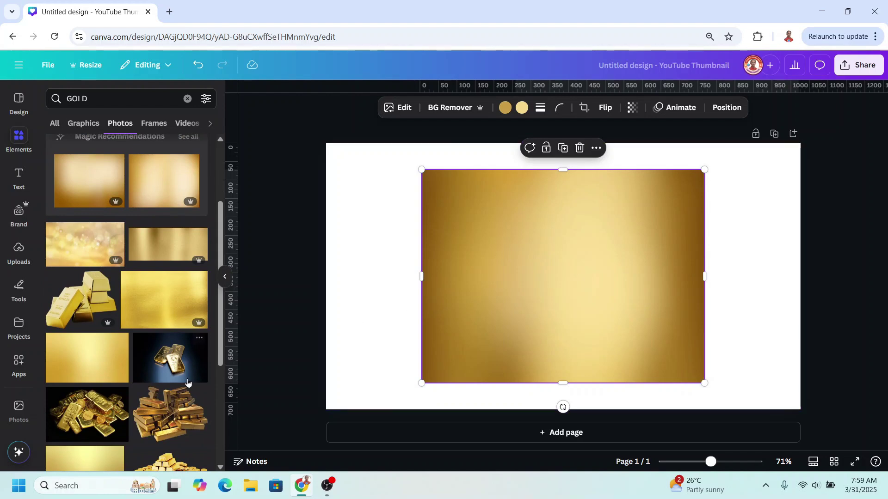
- Search the Apps directory for 'font' and launch FontStudio
{"action": "left_click", "coordinate": [17, 373]}
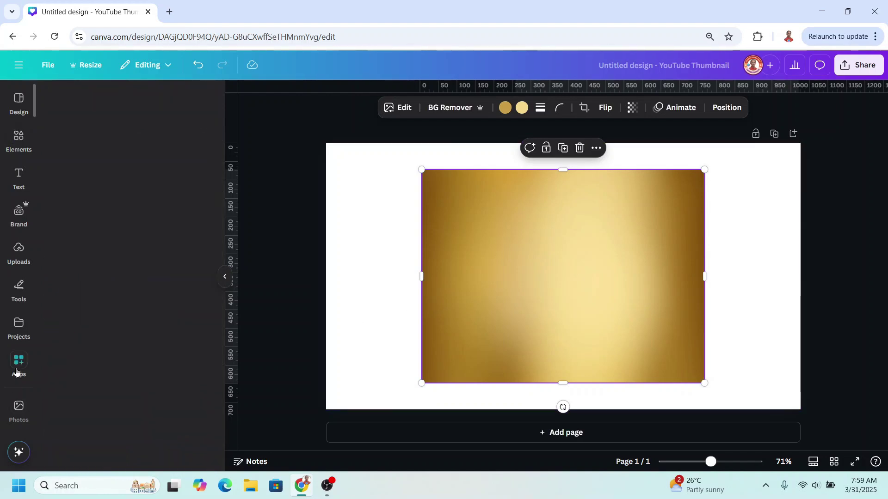
{"action": "left_click", "coordinate": [96, 98]}
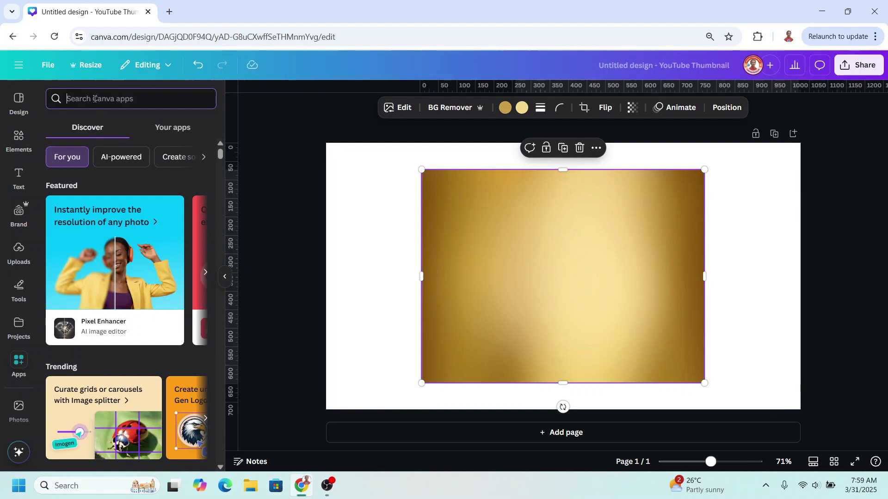
{"action": "type", "text": "FONT"}
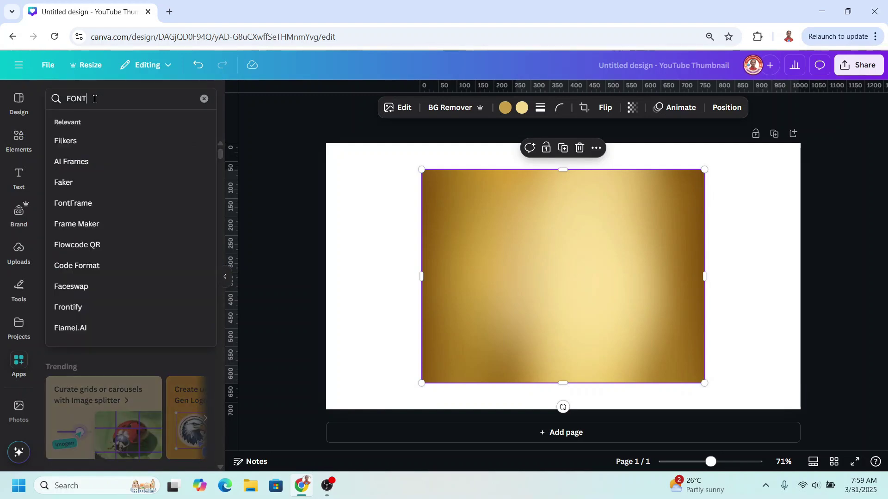
{"action": "key", "text": "Return"}
{"action": "mouse_move", "coordinate": [190, 329]}
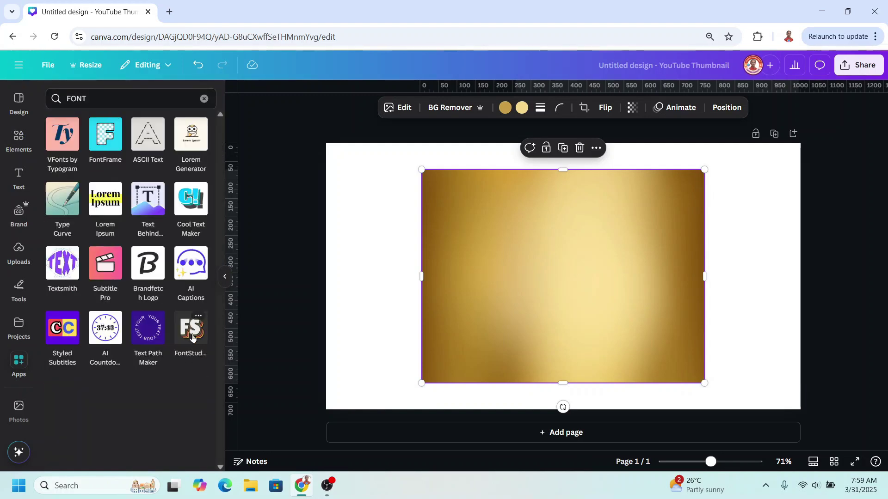
{"action": "left_click", "coordinate": [192, 338]}
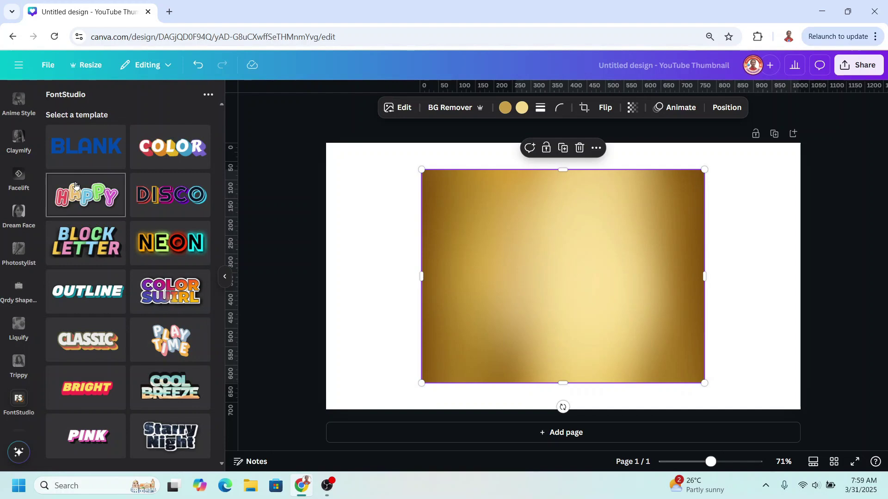
- Use FontStudio's Blank template with the text GOLD set in the Poppins font
{"action": "left_click", "coordinate": [81, 149]}
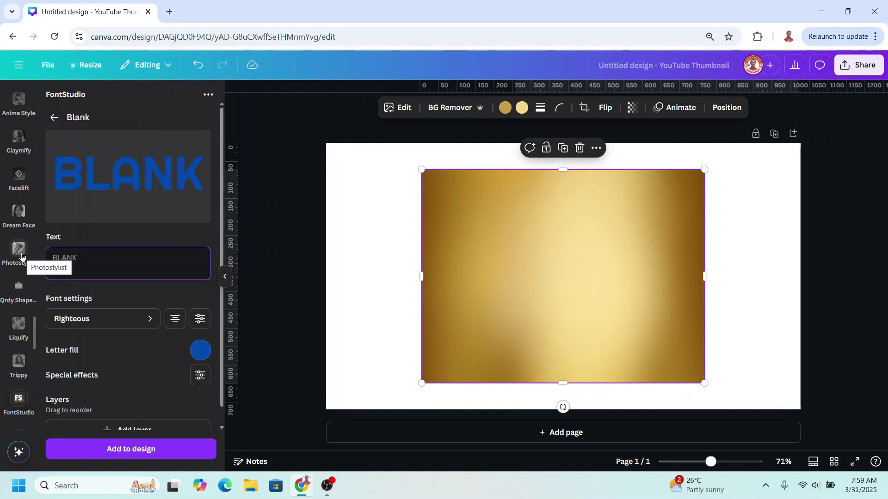
{"action": "type", "text": "GOLD"}
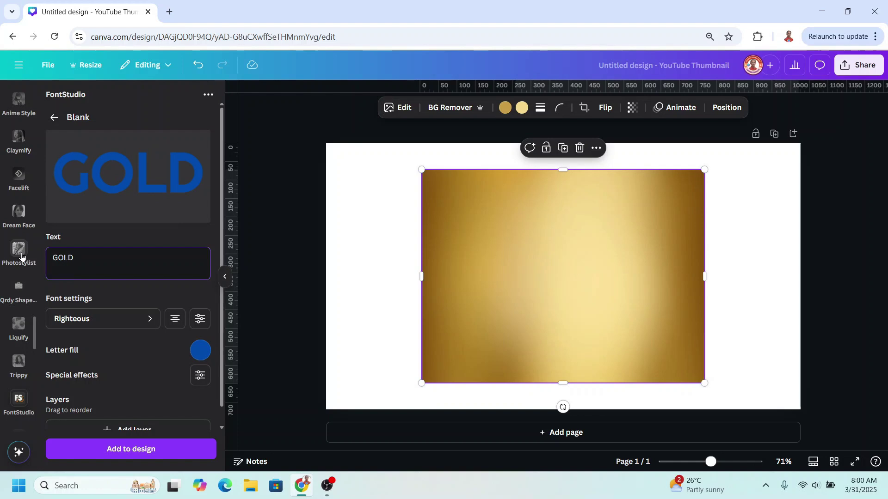
{"action": "left_click", "coordinate": [124, 322]}
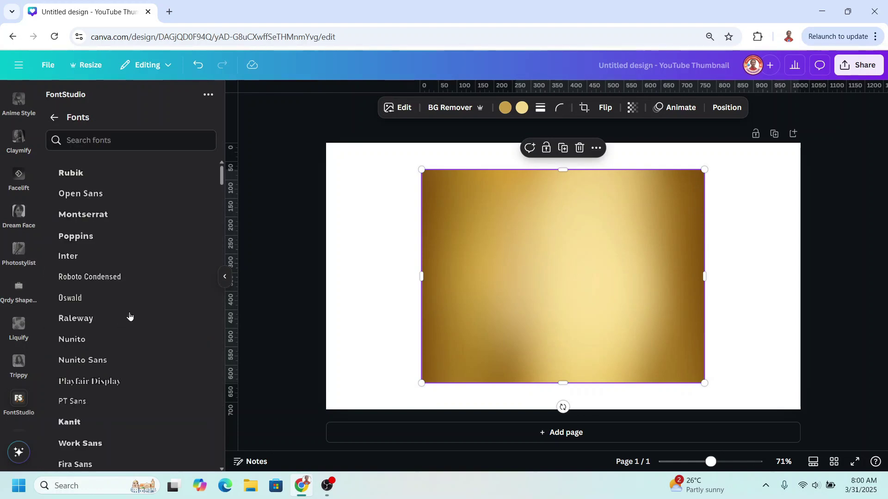
{"action": "left_click", "coordinate": [79, 237]}
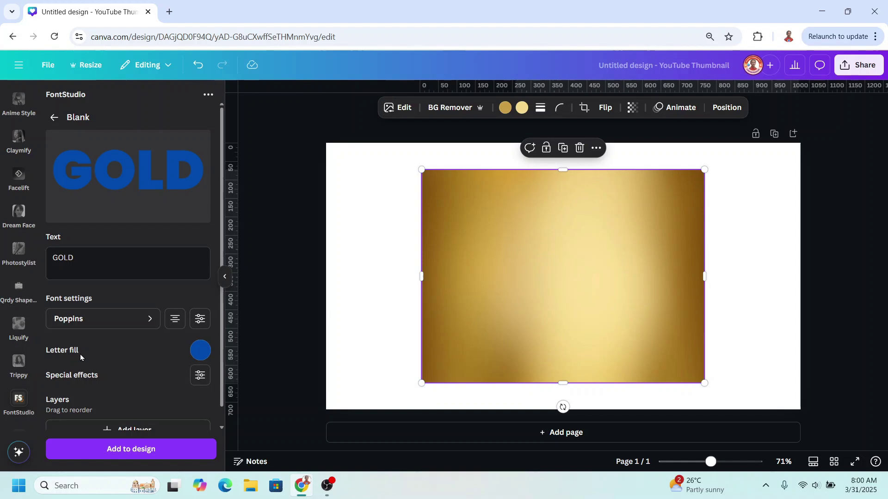
- Give the GOLD letters an image fill using the selected gold photo
{"action": "left_click", "coordinate": [201, 351]}
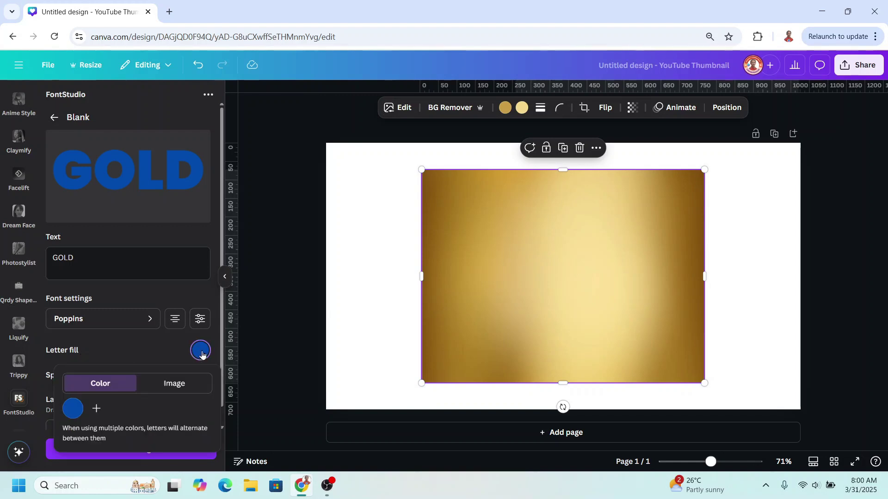
{"action": "left_click", "coordinate": [179, 386]}
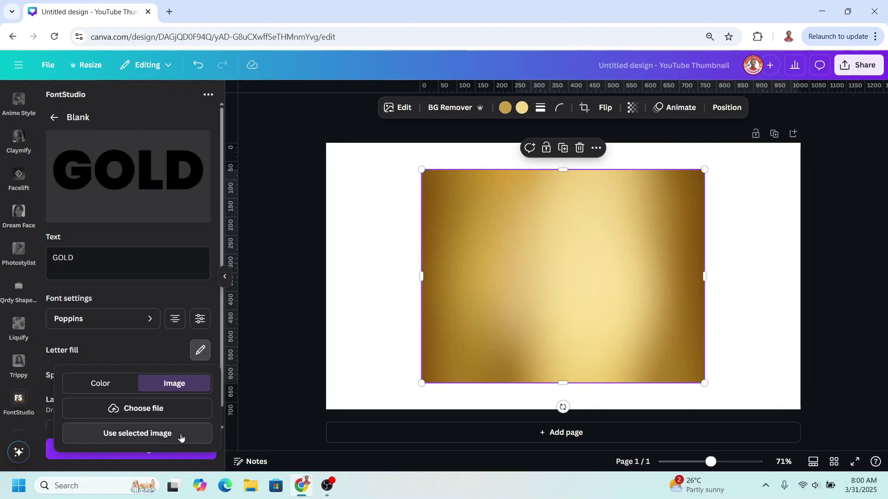
{"action": "left_click", "coordinate": [160, 435]}
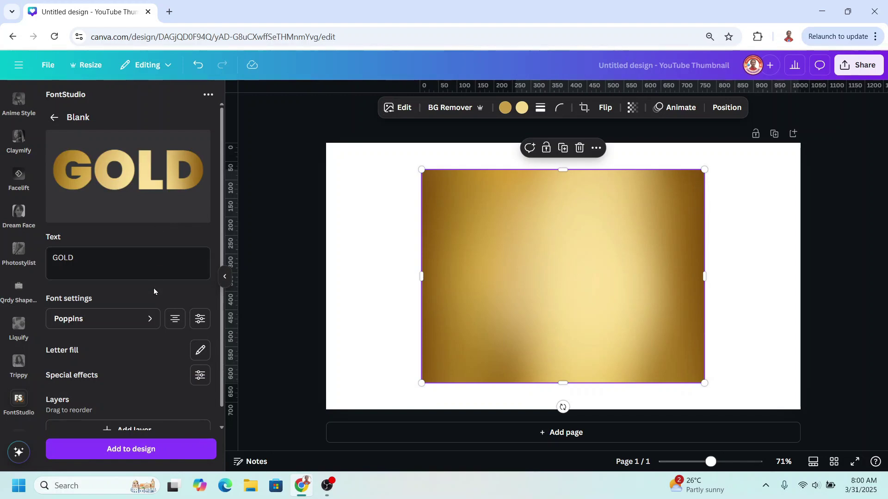
{"action": "scroll", "coordinate": [153, 288], "scroll_direction": "down", "scroll_amount": 1}
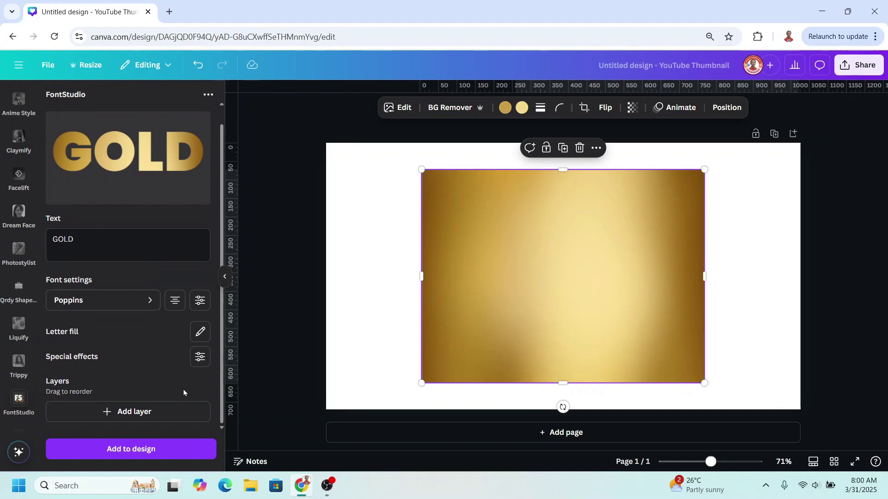
- Add a Projection layer to the GOLD lettering for a dark 3D extrusion
{"action": "left_click", "coordinate": [160, 420]}
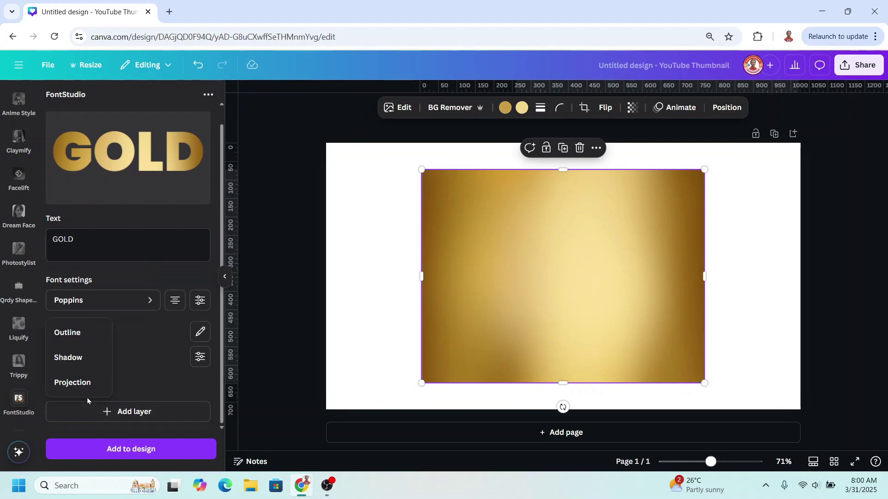
{"action": "left_click", "coordinate": [78, 384]}
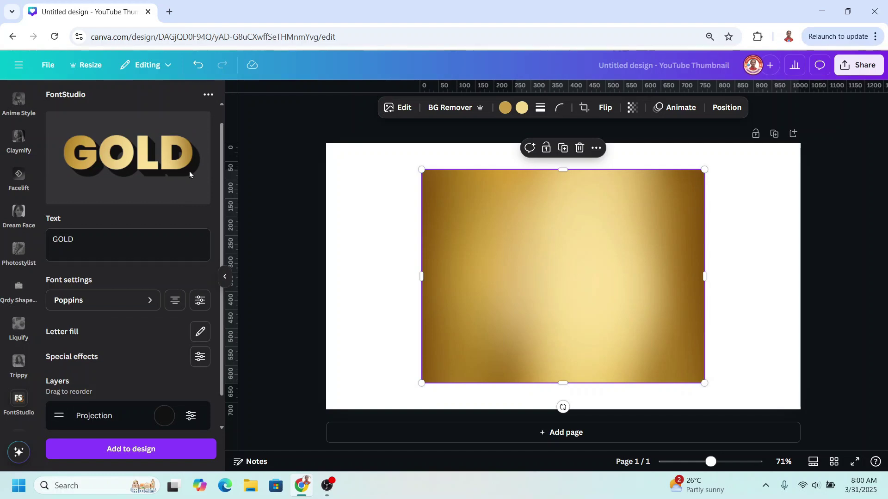
- Recolour the projection layer with a custom dark brown picked from the orange hue range
{"action": "left_click", "coordinate": [164, 418]}
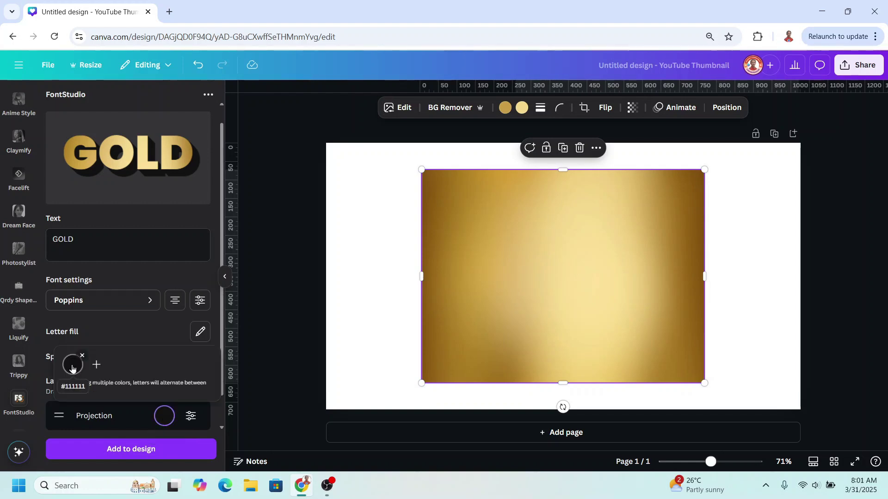
{"action": "left_click", "coordinate": [72, 366]}
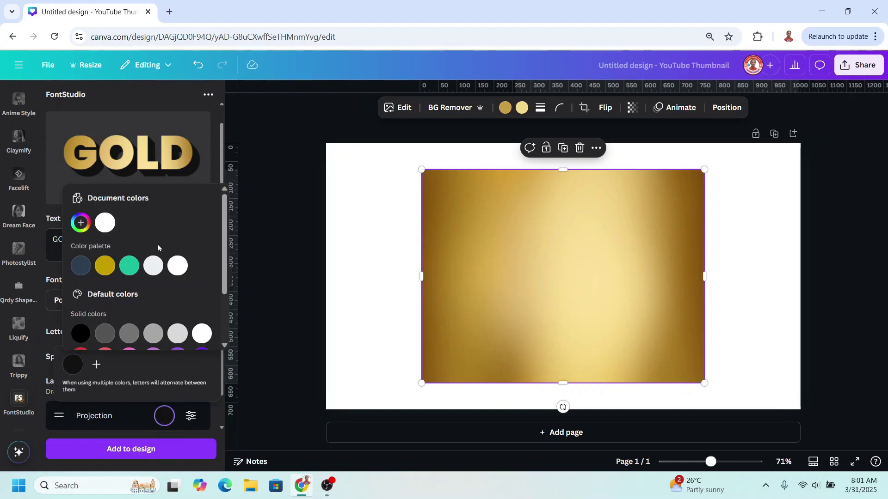
{"action": "left_click", "coordinate": [80, 225]}
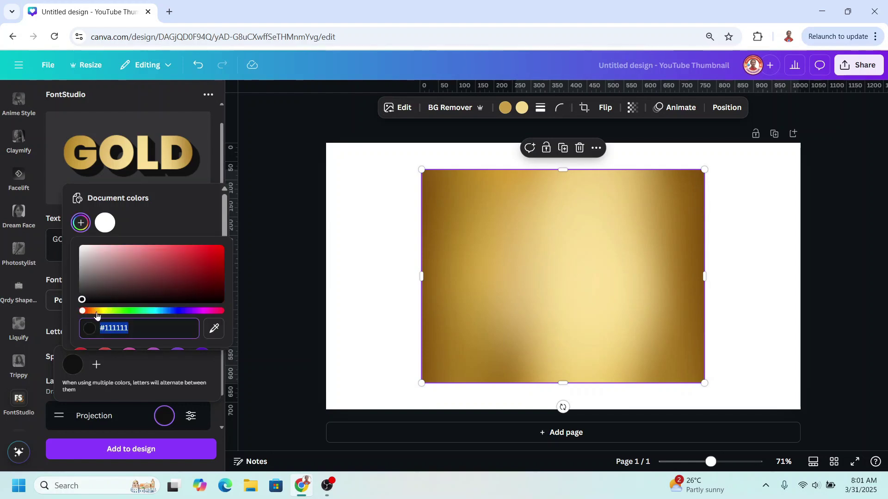
{"action": "left_click", "coordinate": [96, 311]}
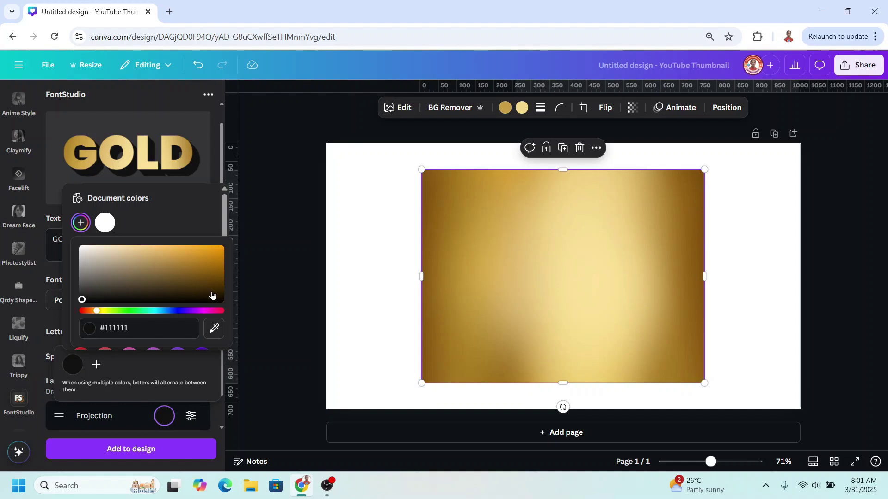
{"action": "left_click", "coordinate": [212, 290]}
{"action": "left_click_drag", "start_coordinate": [211, 292], "coordinate": [184, 291]}
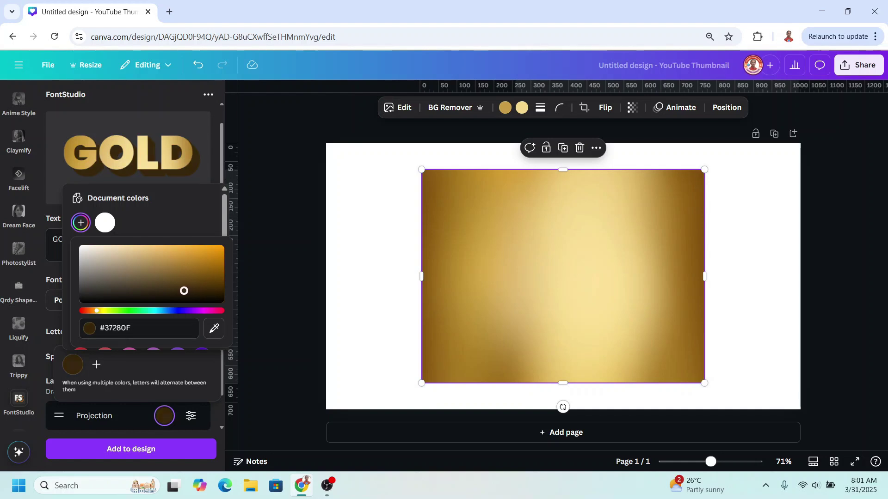
{"action": "left_click", "coordinate": [72, 366]}
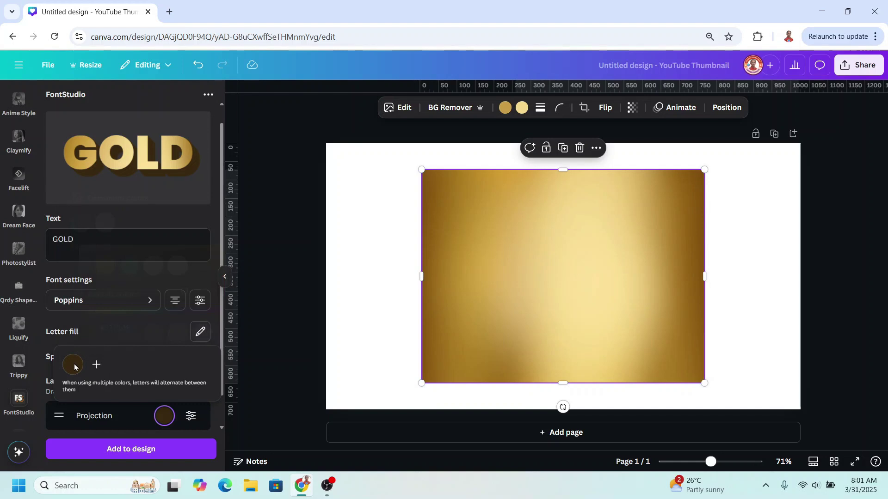
{"action": "left_click", "coordinate": [191, 416]}
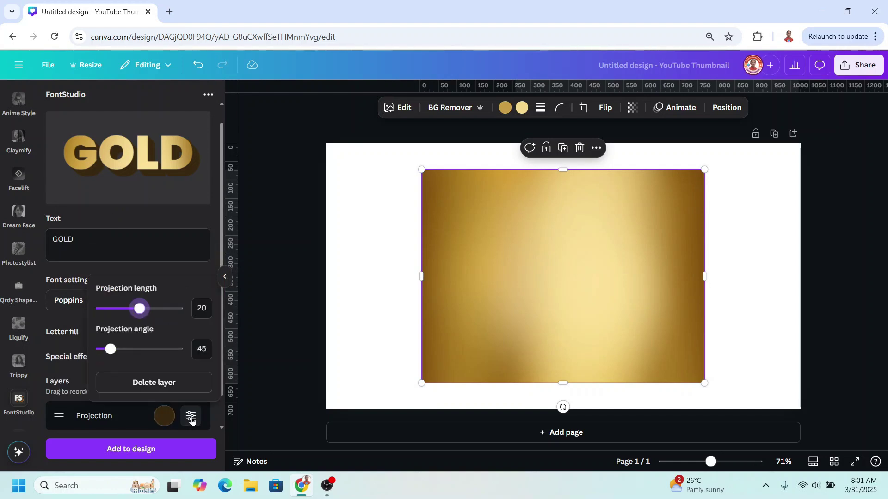
- Set the projection length to 24 and the projection angle to 0
{"action": "left_click_drag", "start_coordinate": [139, 308], "coordinate": [154, 313]}
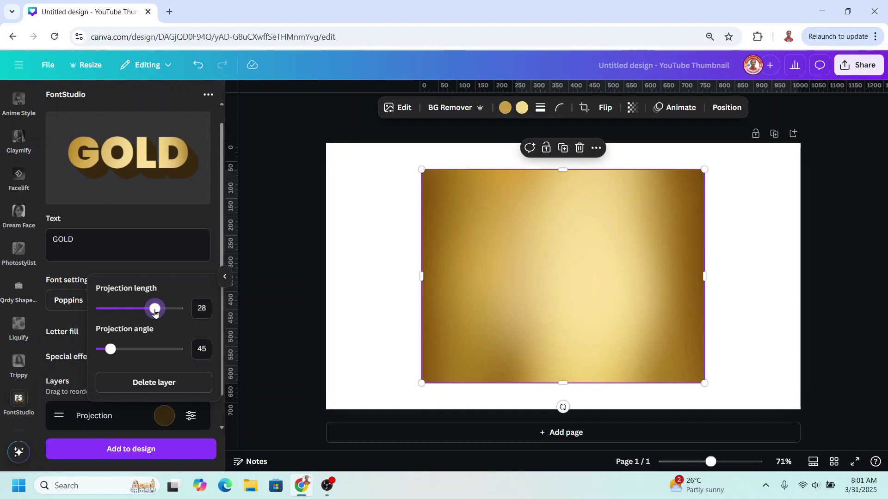
{"action": "left_click_drag", "start_coordinate": [154, 313], "coordinate": [148, 312]}
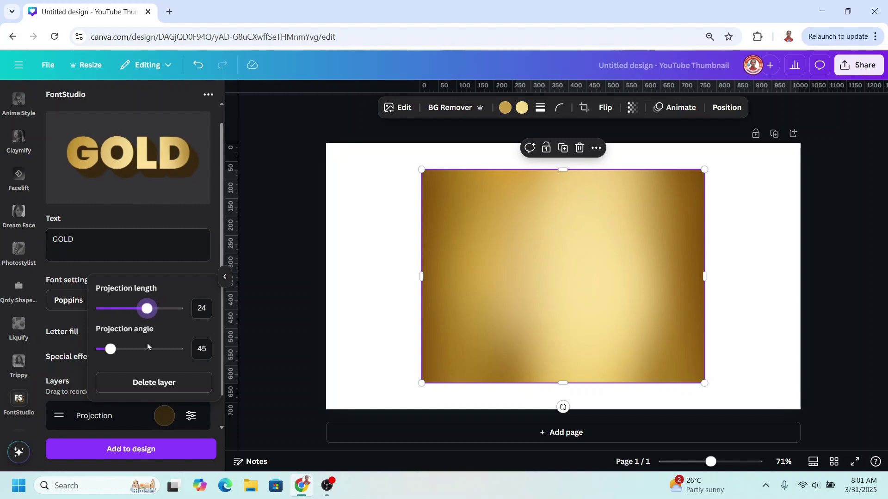
{"action": "left_click_drag", "start_coordinate": [113, 353], "coordinate": [138, 353]}
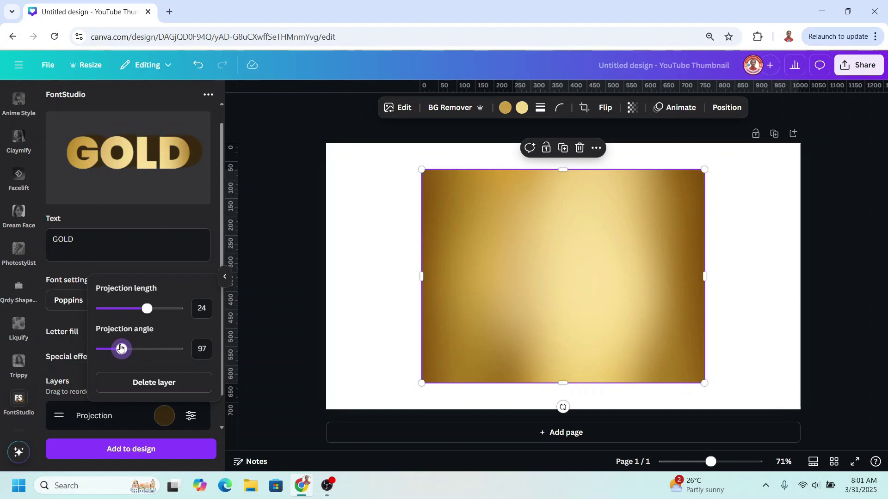
{"action": "left_click_drag", "start_coordinate": [137, 352], "coordinate": [101, 361]}
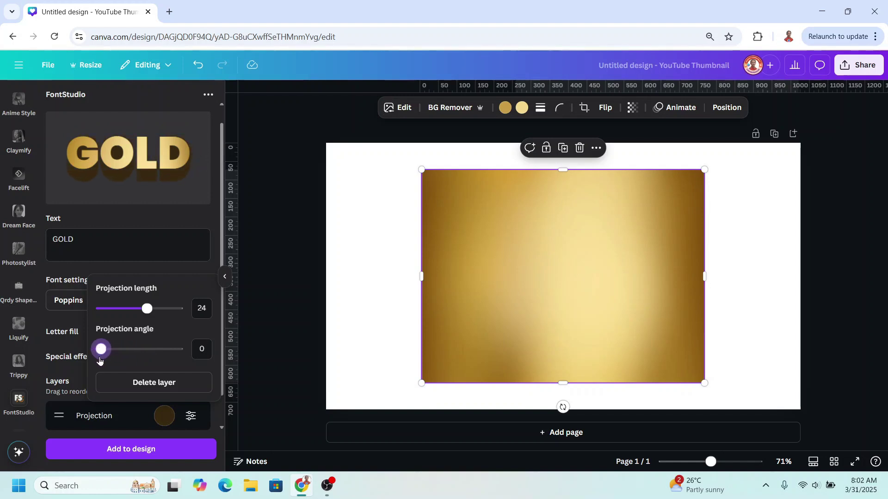
{"action": "left_click", "coordinate": [168, 268]}
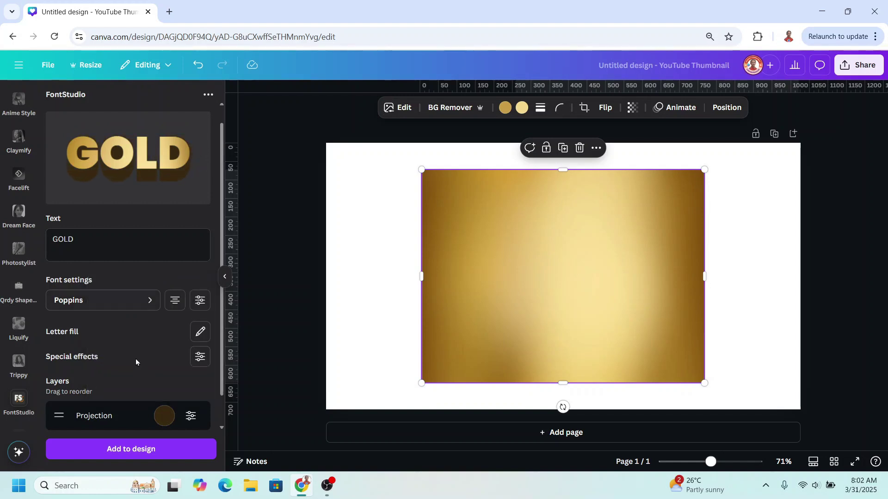
- Add the 3D GOLD graphic to the thumbnail, delete the gold photo, and enlarge the lettering
{"action": "left_click", "coordinate": [147, 455]}
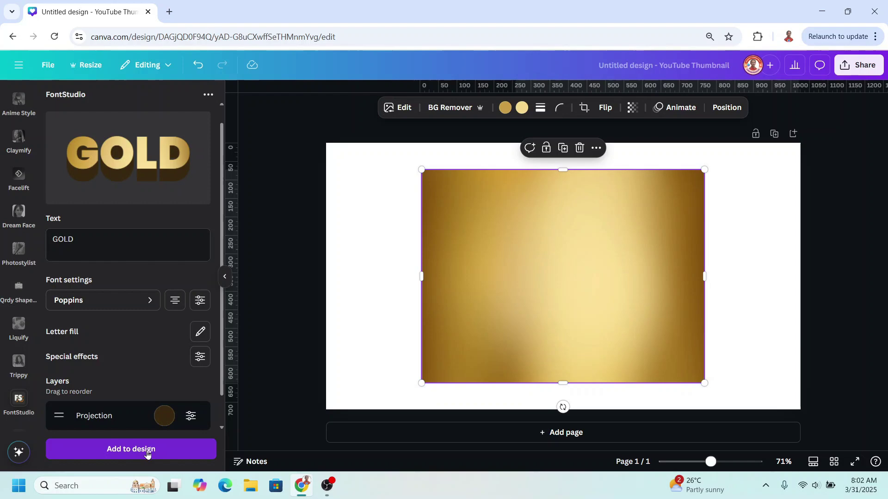
{"action": "left_click", "coordinate": [688, 347]}
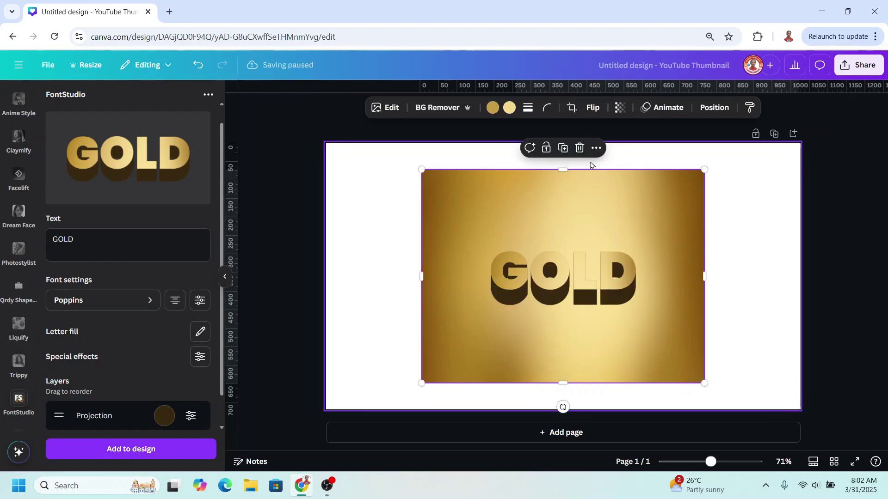
{"action": "left_click", "coordinate": [579, 148]}
{"action": "left_click", "coordinate": [527, 291]}
{"action": "left_click_drag", "start_coordinate": [467, 330], "coordinate": [332, 405]}
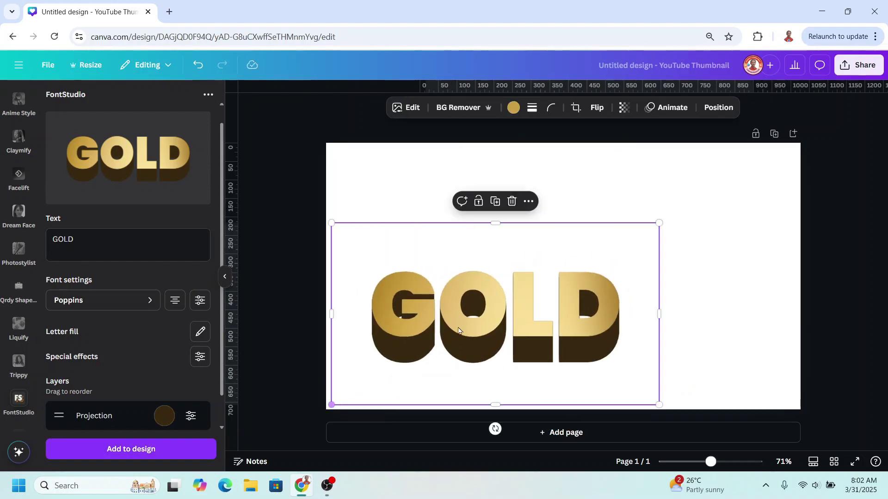